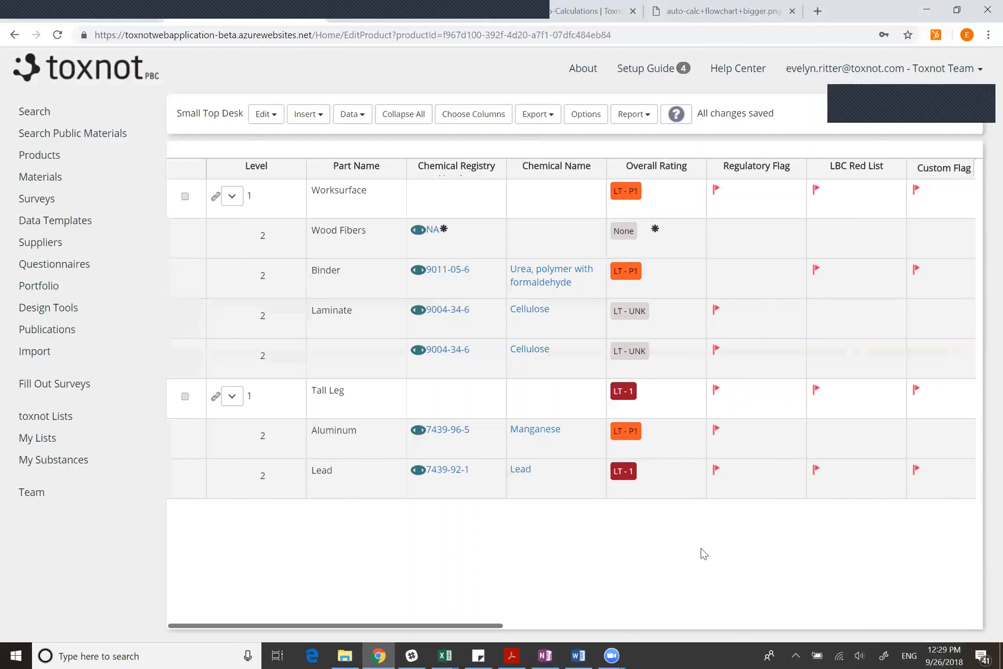
# Review the full range of columns in the Small Top Desk product table, including the percent by weight columns.
pyautogui.moveTo(488, 630); pyautogui.dragTo(761, 632)
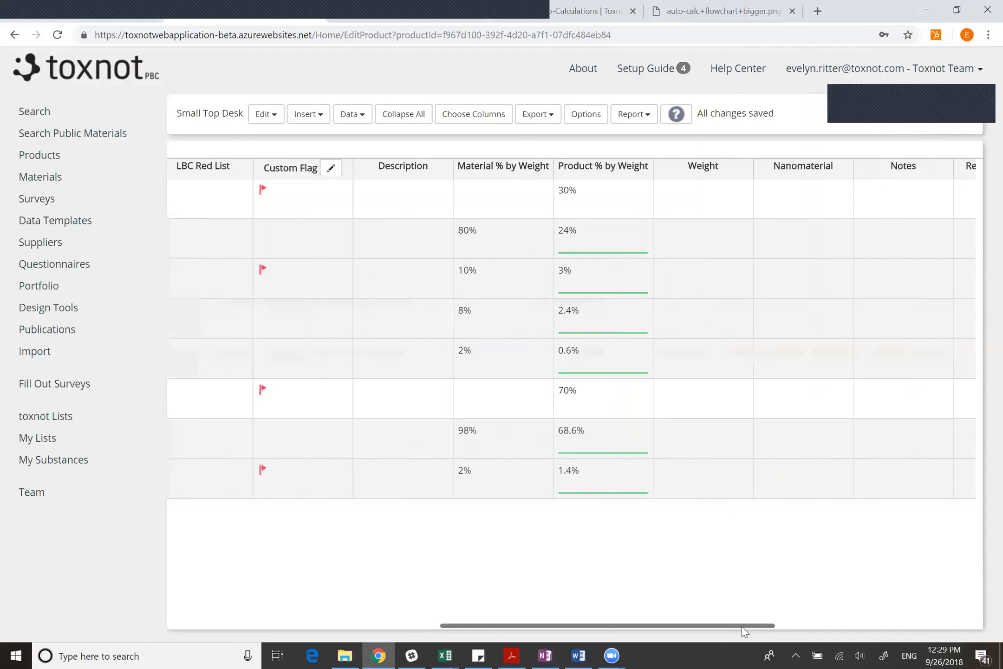
pyautogui.moveTo(742, 627); pyautogui.dragTo(490, 621)
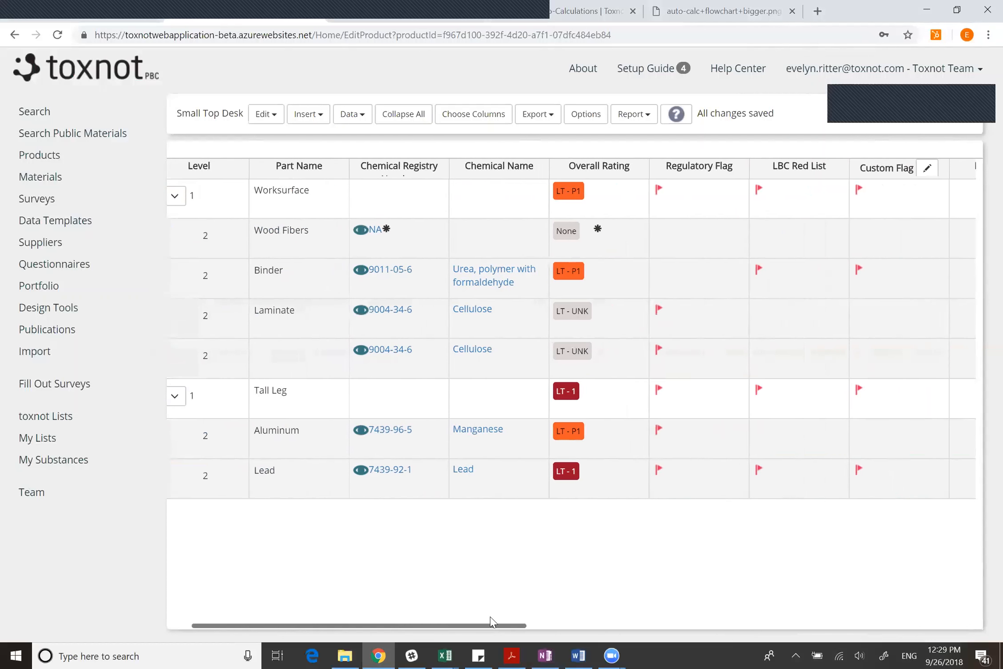
pyautogui.moveTo(725, 618); pyautogui.dragTo(438, 585)
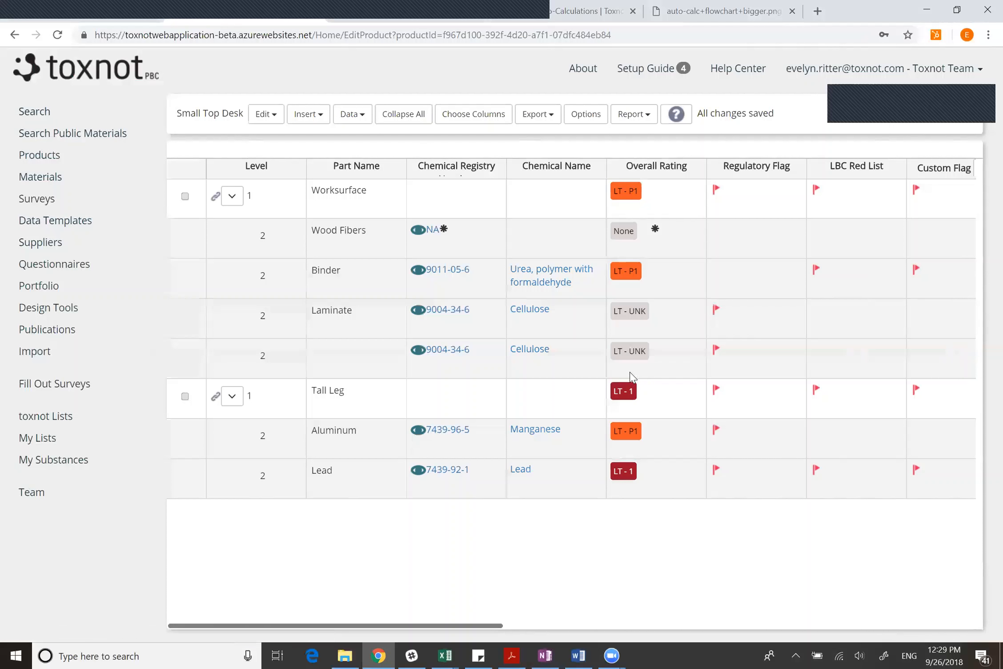
# Open the BOM Column Template from the data templates and look over its column list.
pyautogui.click(86, 228)
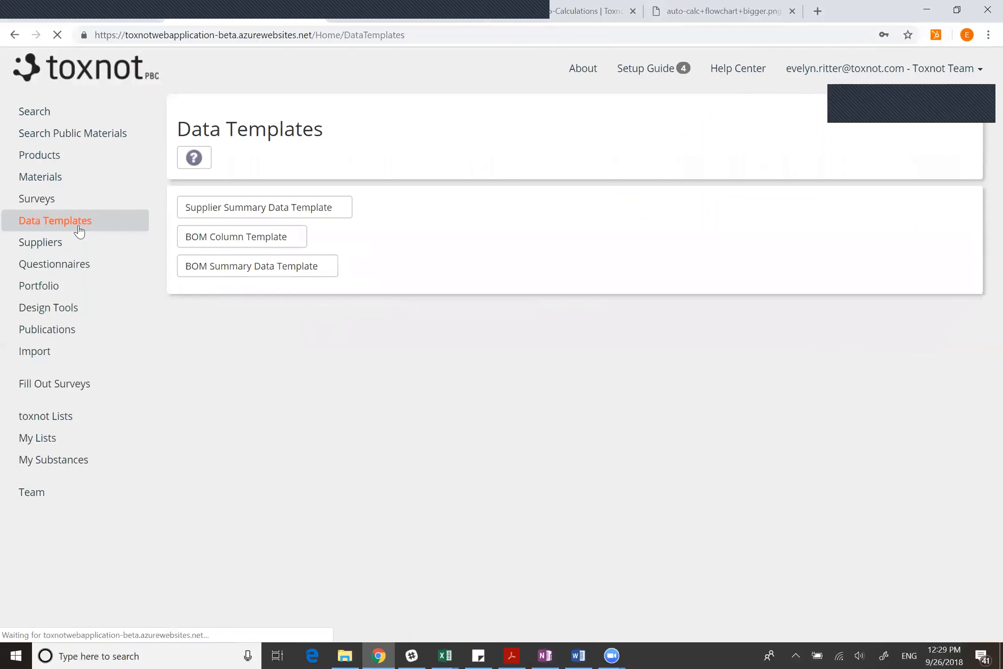
pyautogui.click(262, 242)
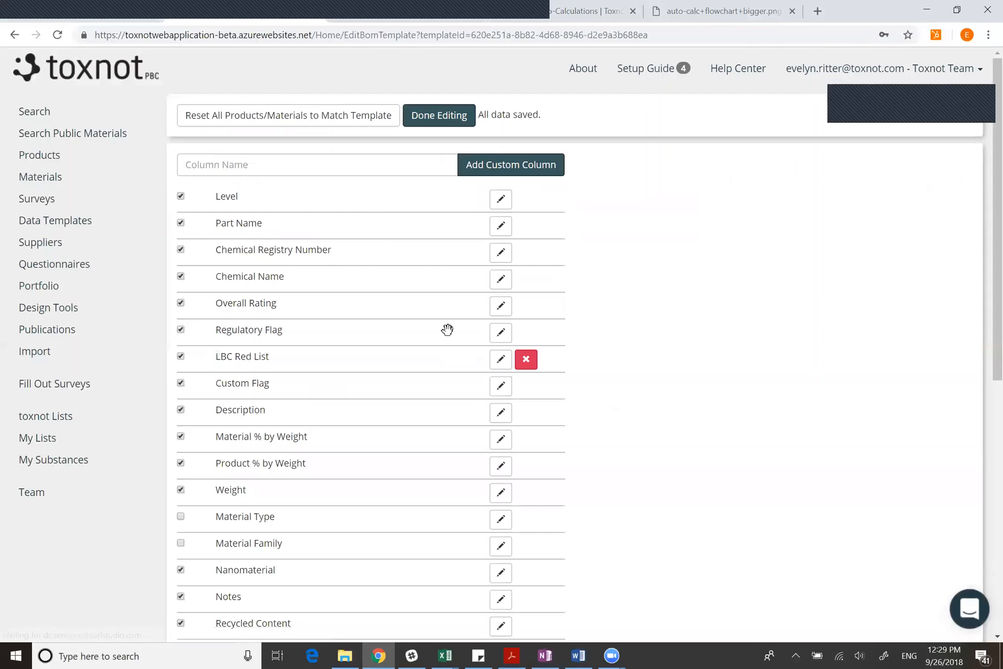
pyautogui.scroll(-1, 447, 329)
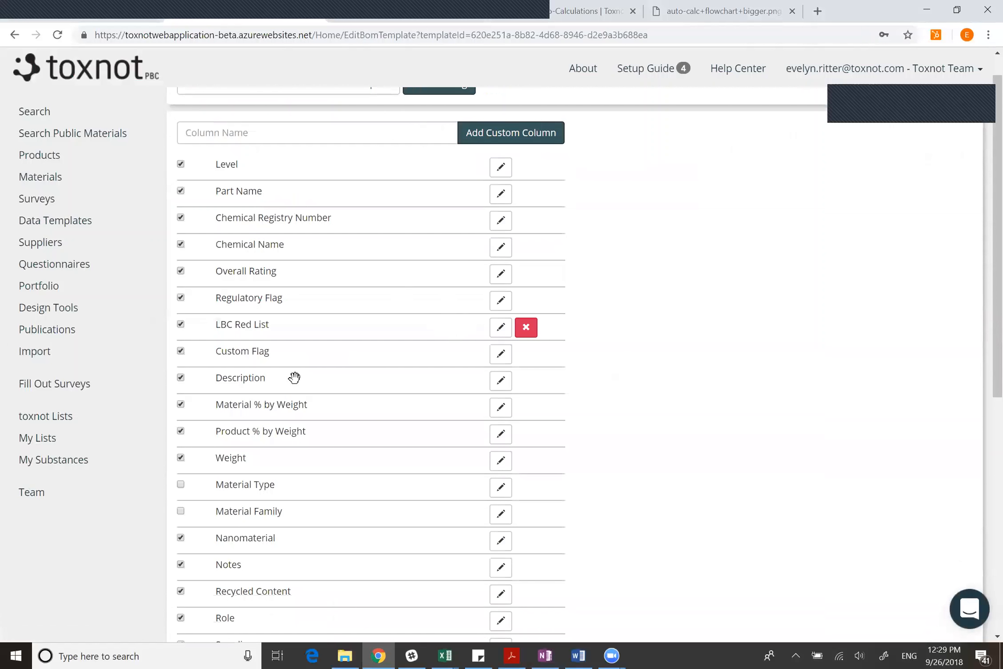
pyautogui.scroll(-1, 294, 385)
pyautogui.scroll(2, 293, 156)
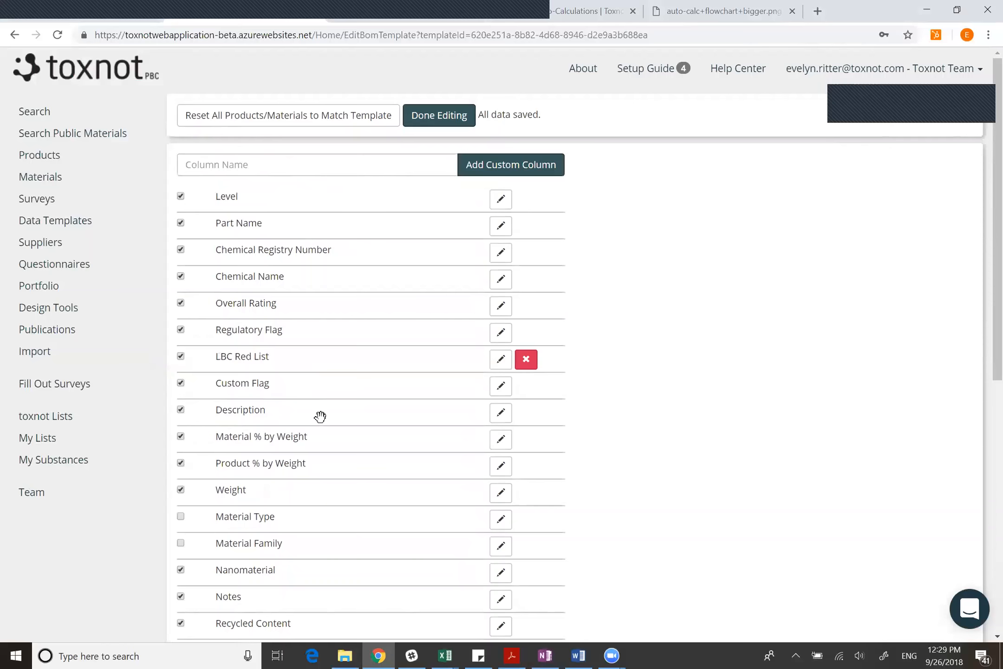
# Reorder the template so Product % by Weight, Material % by Weight and Weight come directly after Chemical Name.
pyautogui.rightClick(361, 493)
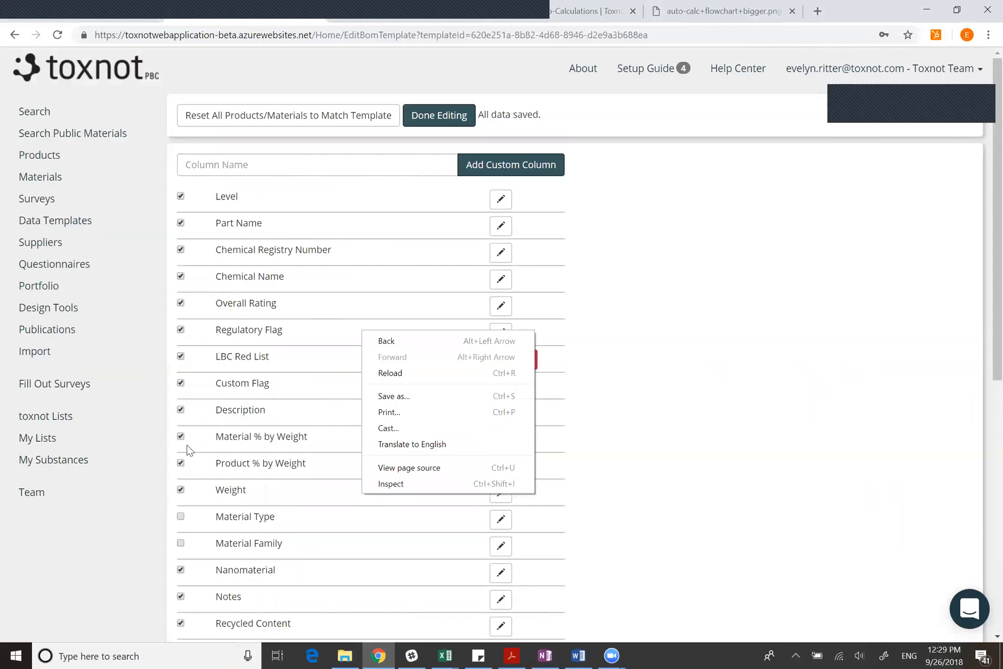
pyautogui.moveTo(295, 455); pyautogui.dragTo(306, 309)
pyautogui.rightClick(307, 310)
pyautogui.click(281, 466)
pyautogui.moveTo(282, 467); pyautogui.dragTo(291, 330)
pyautogui.moveTo(285, 495); pyautogui.dragTo(295, 356)
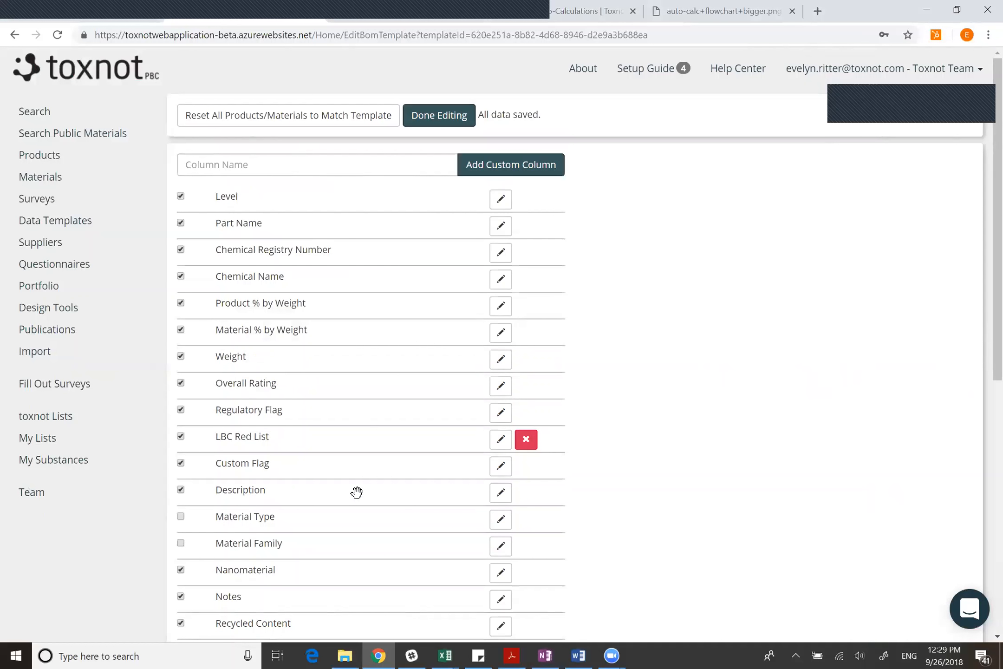
# Move the Role column up in the template, directly below LBC Red List.
pyautogui.scroll(-3, 357, 491)
pyautogui.moveTo(248, 484); pyautogui.dragTo(291, 291)
pyautogui.scroll(3, 317, 287)
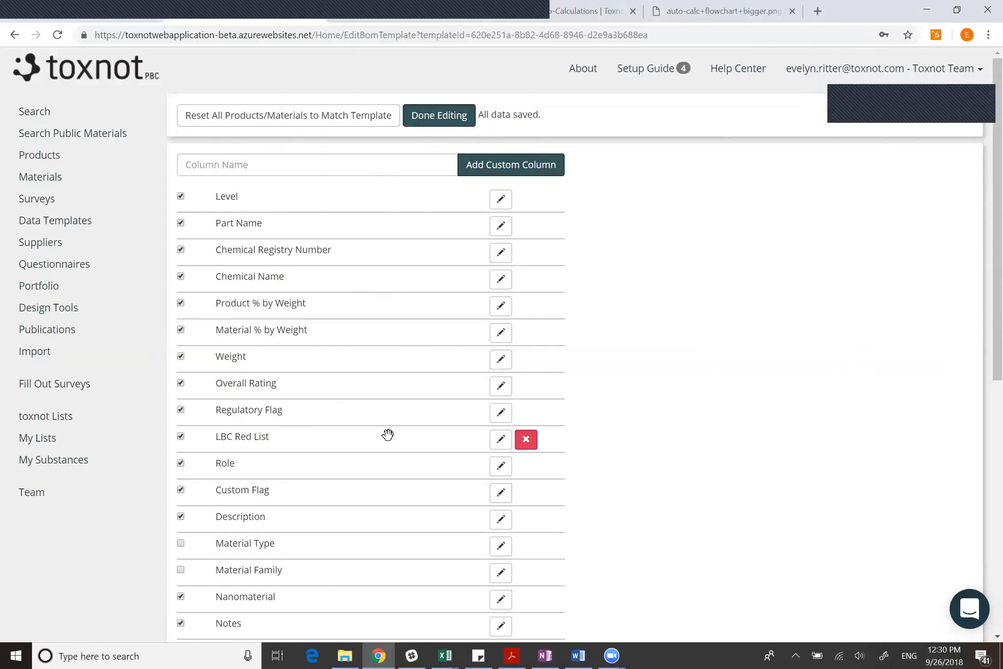
pyautogui.scroll(-5, 403, 599)
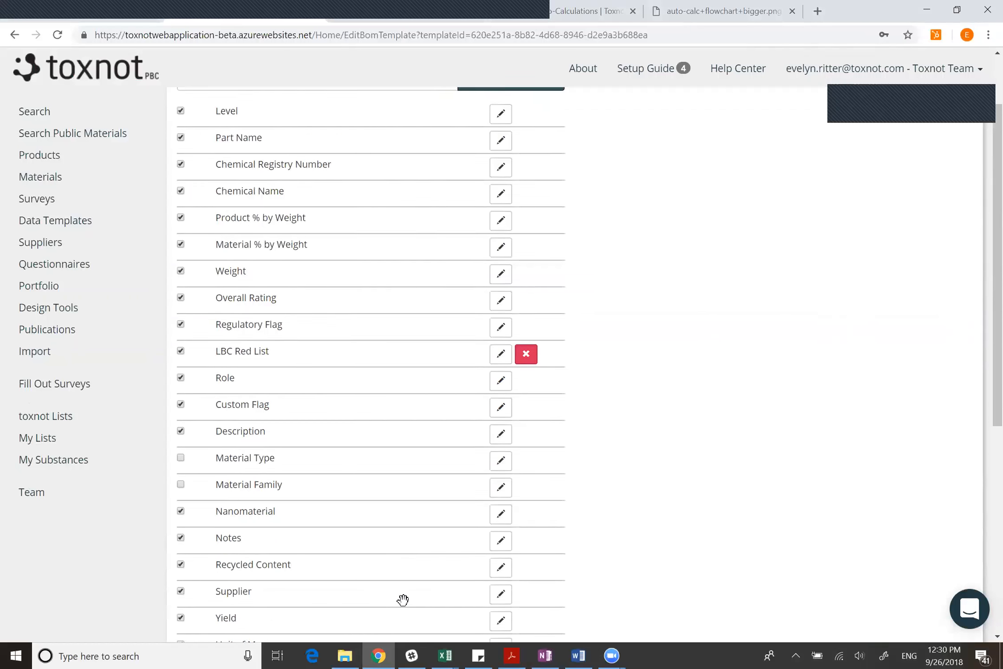
pyautogui.scroll(5, 403, 599)
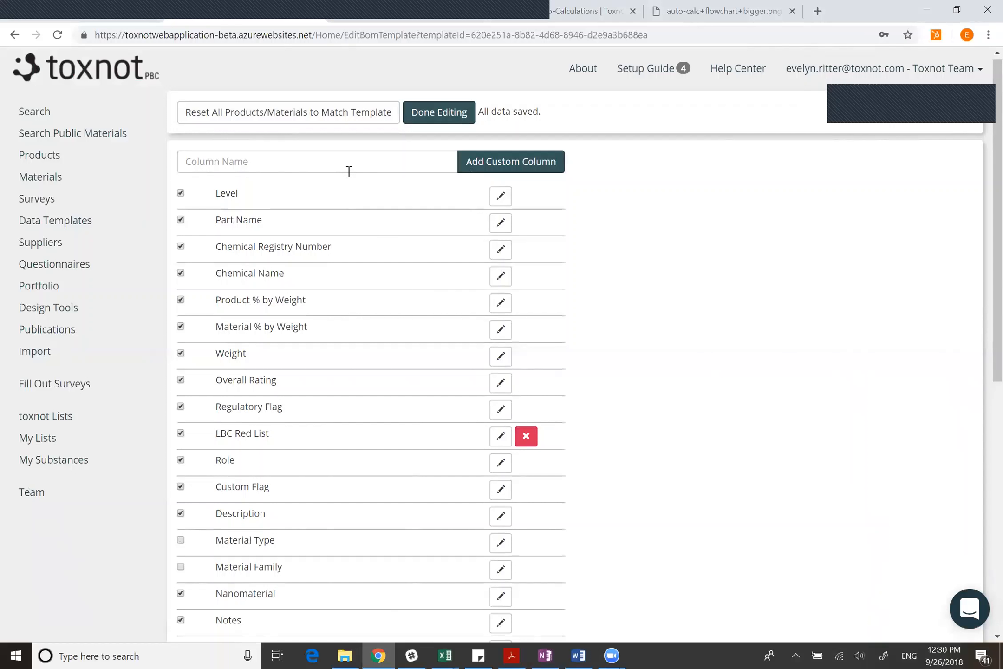
pyautogui.scroll(-1, 401, 357)
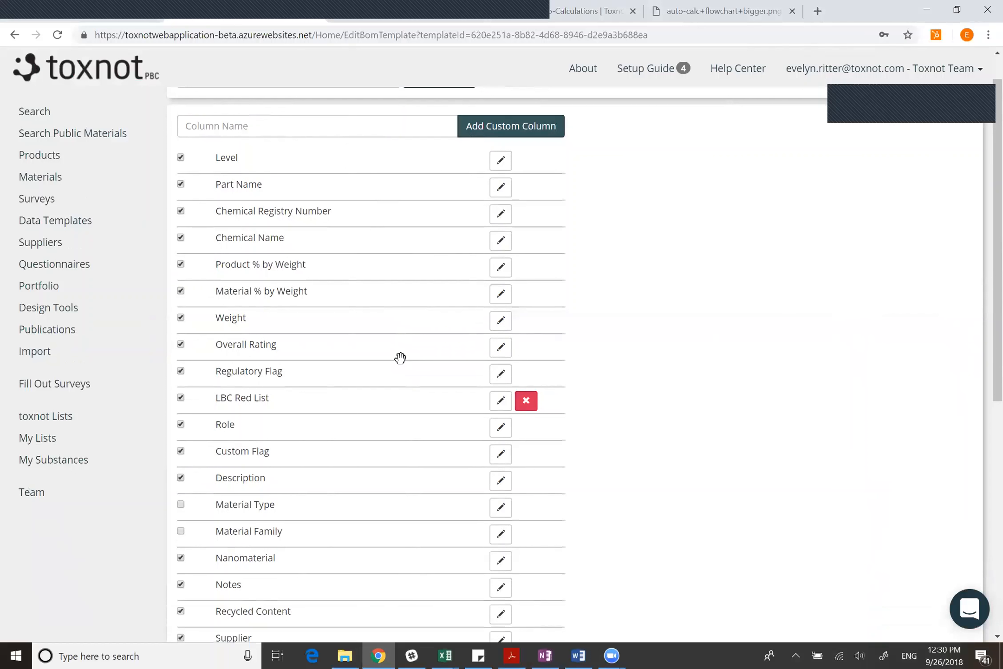
# Delete the existing LBC Red List column and add a new custom column named LBC Red List.
pyautogui.click(371, 129)
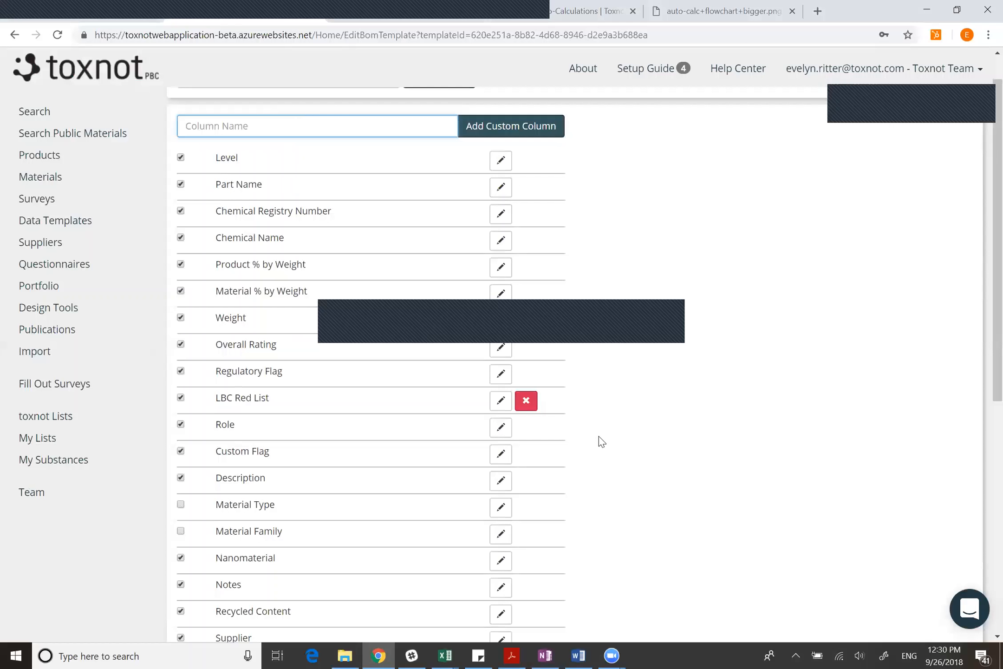
pyautogui.click(226, 126)
pyautogui.write('LBC')
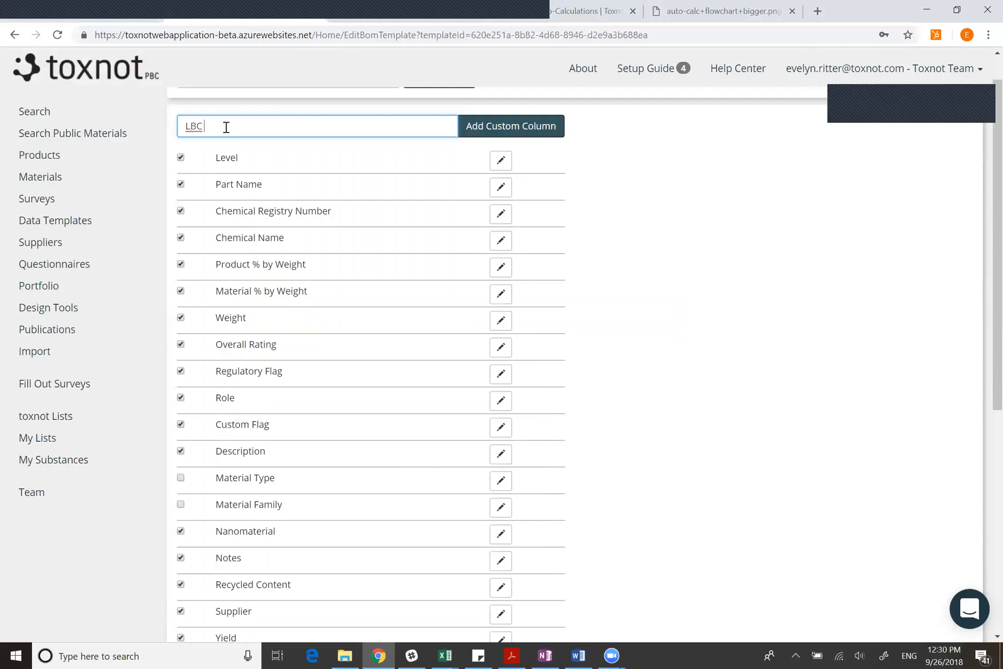
pyautogui.write(' Red List')
pyautogui.click(473, 126)
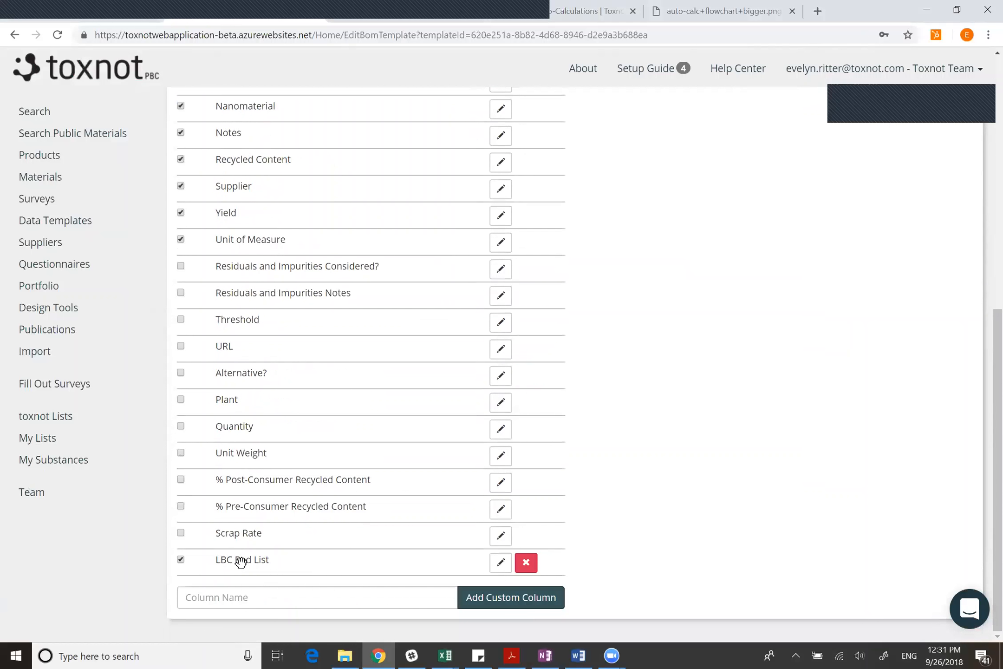
# Make the LBC Red List column a List Flag filtered by the Living Building Challenge 3.1 Red List, and save it.
pyautogui.click(501, 563)
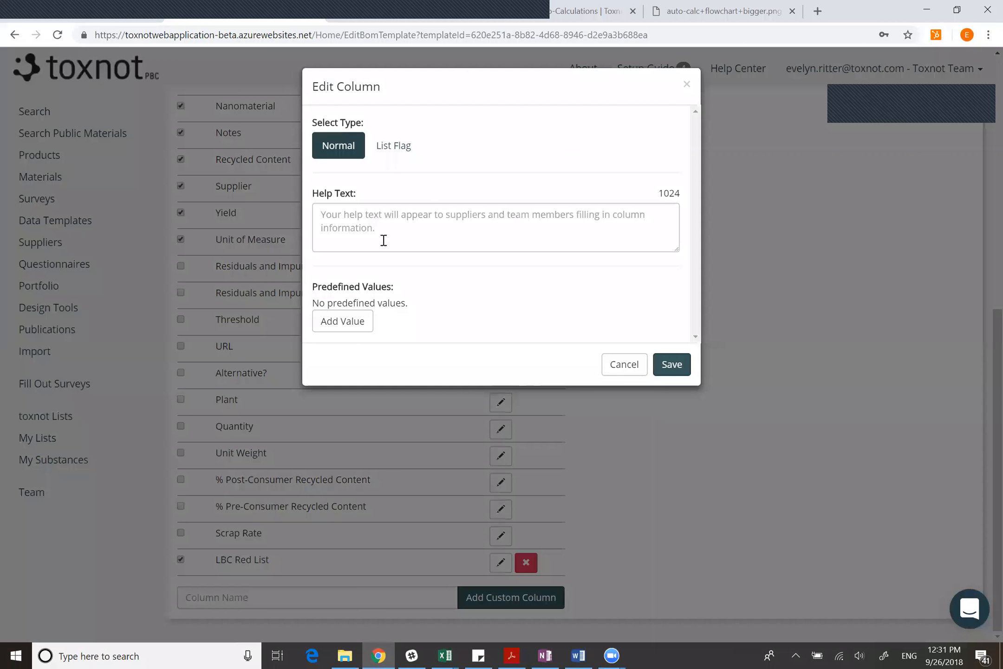
pyautogui.click(394, 145)
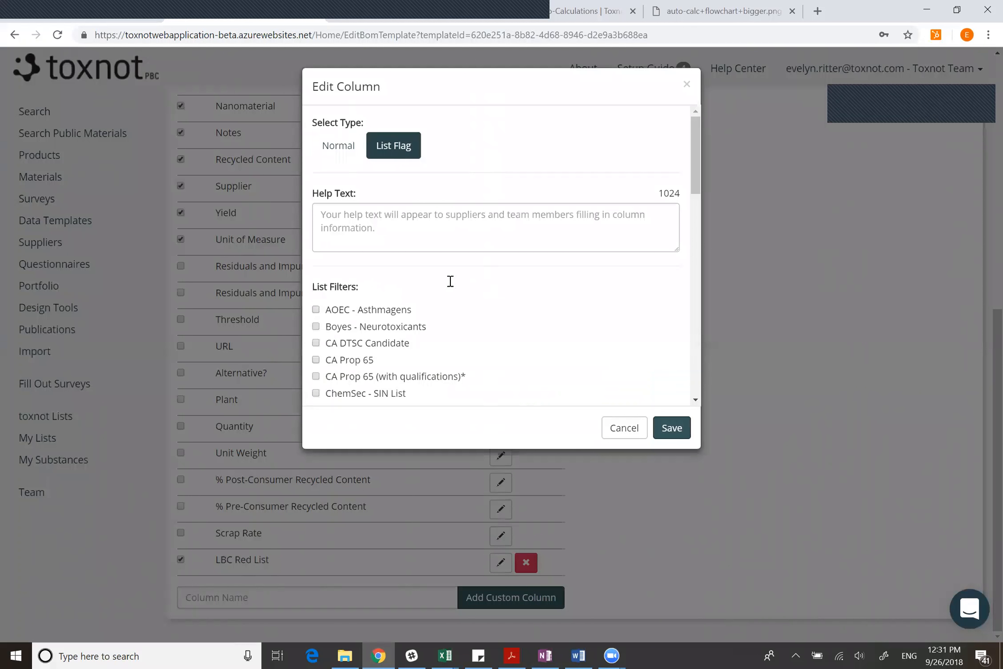
pyautogui.scroll(-5, 511, 369)
pyautogui.scroll(-7, 511, 369)
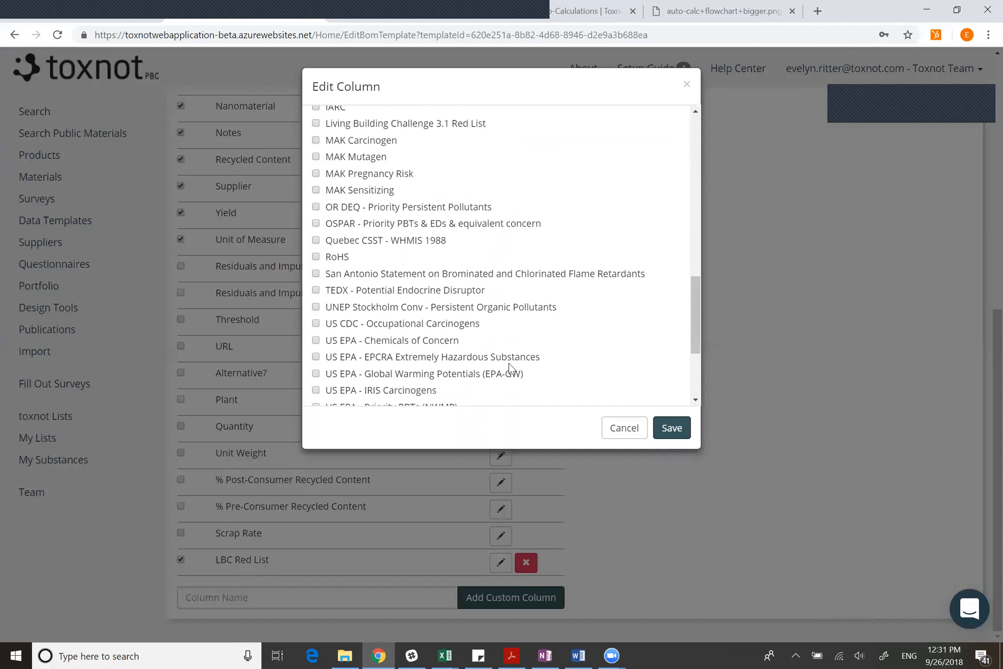
pyautogui.scroll(3, 510, 368)
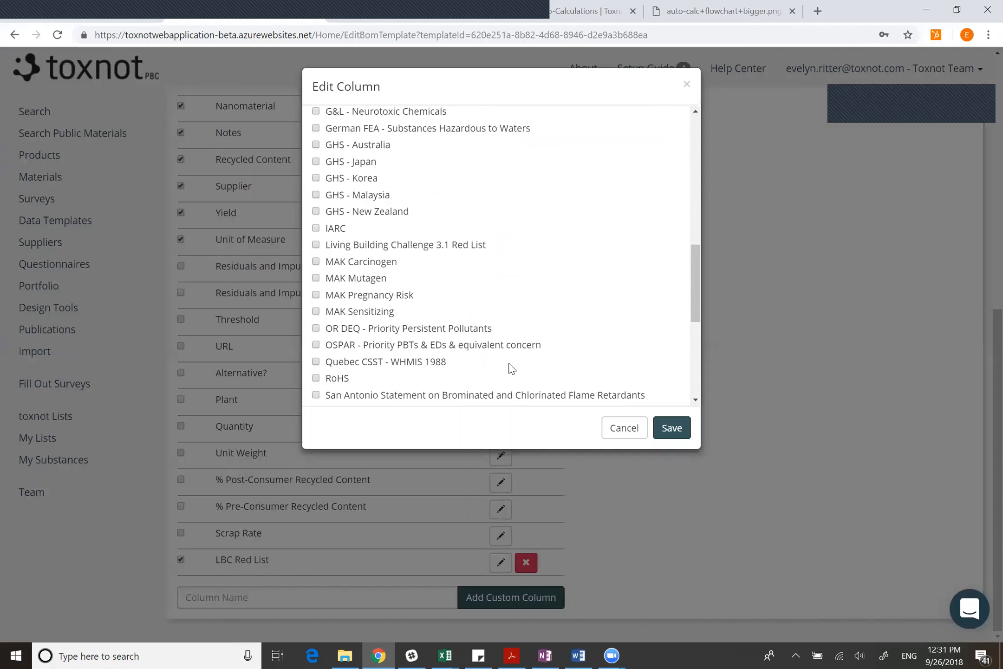
pyautogui.click(316, 244)
pyautogui.scroll(-2, 536, 267)
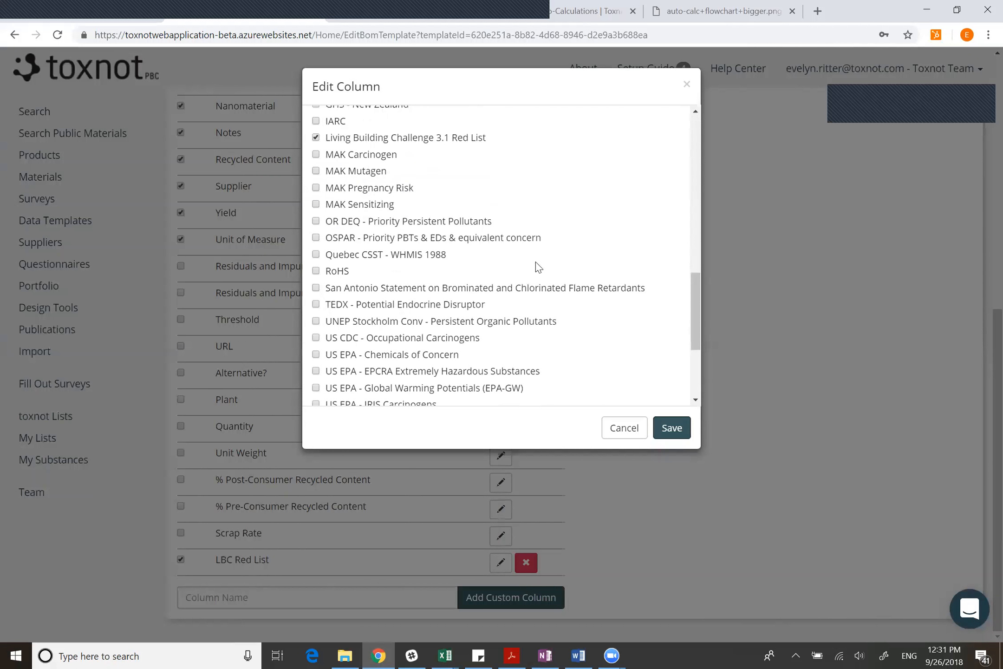
pyautogui.scroll(1, 535, 266)
pyautogui.scroll(2, 535, 266)
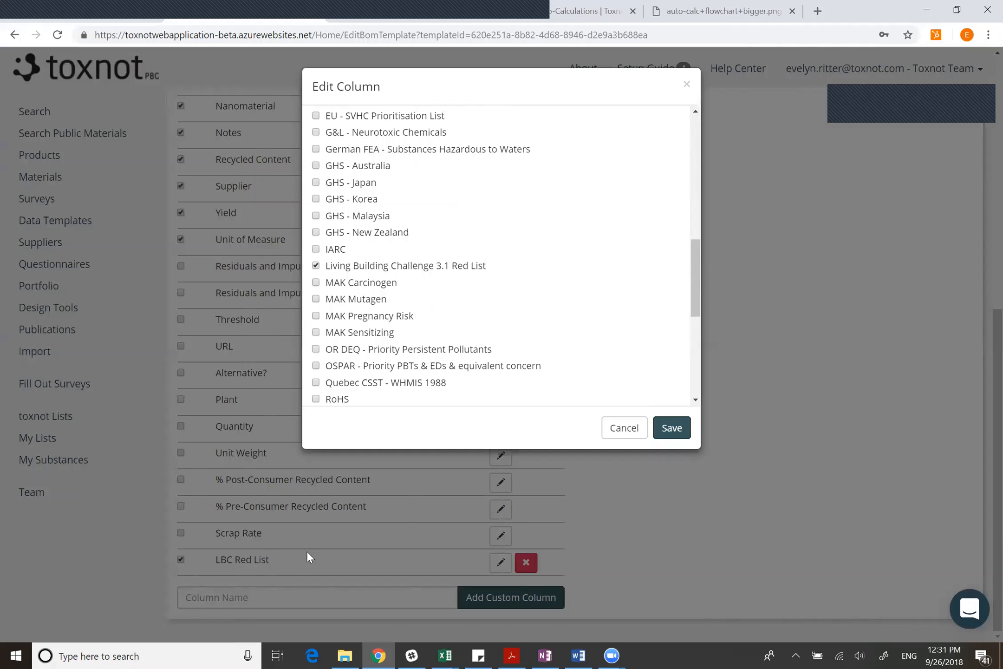
pyautogui.click(674, 427)
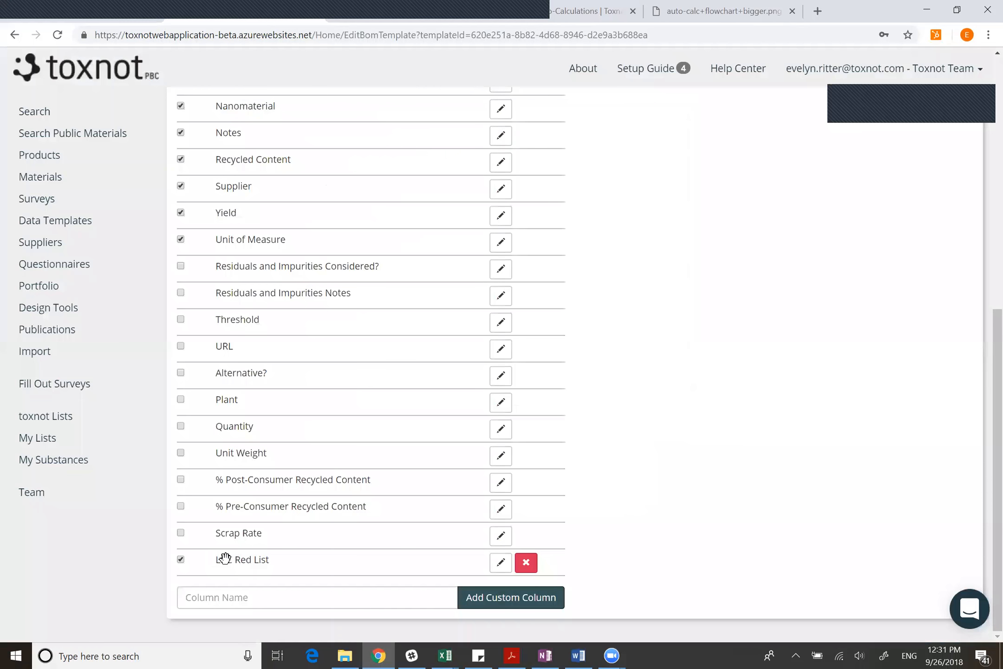
# Move the LBC Red List column up in the template, between Role and Custom Flag.
pyautogui.moveTo(225, 558); pyautogui.dragTo(267, 136)
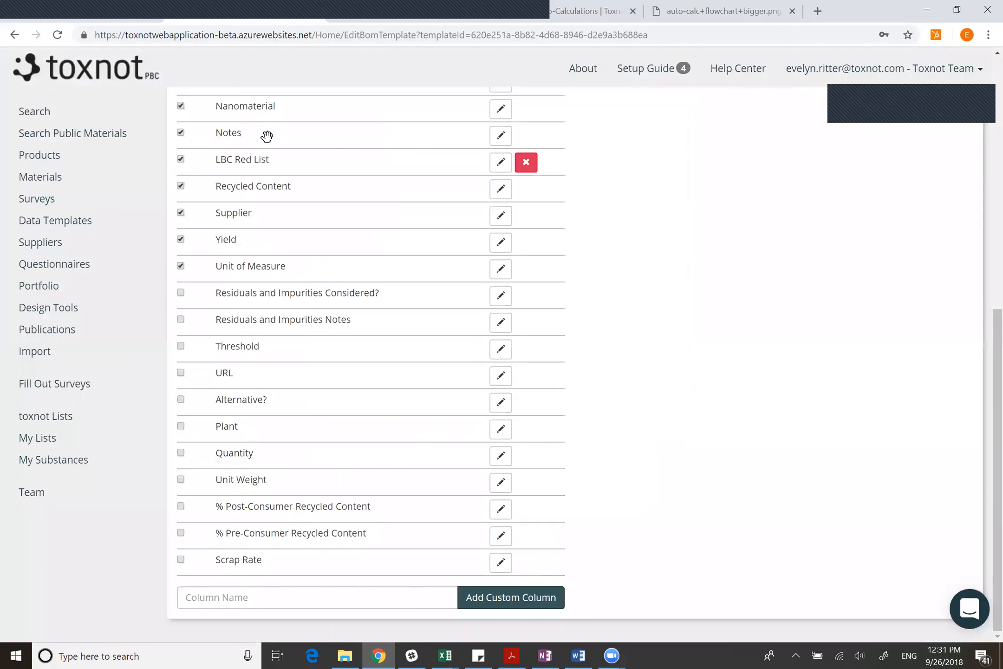
pyautogui.scroll(5, 984, 325)
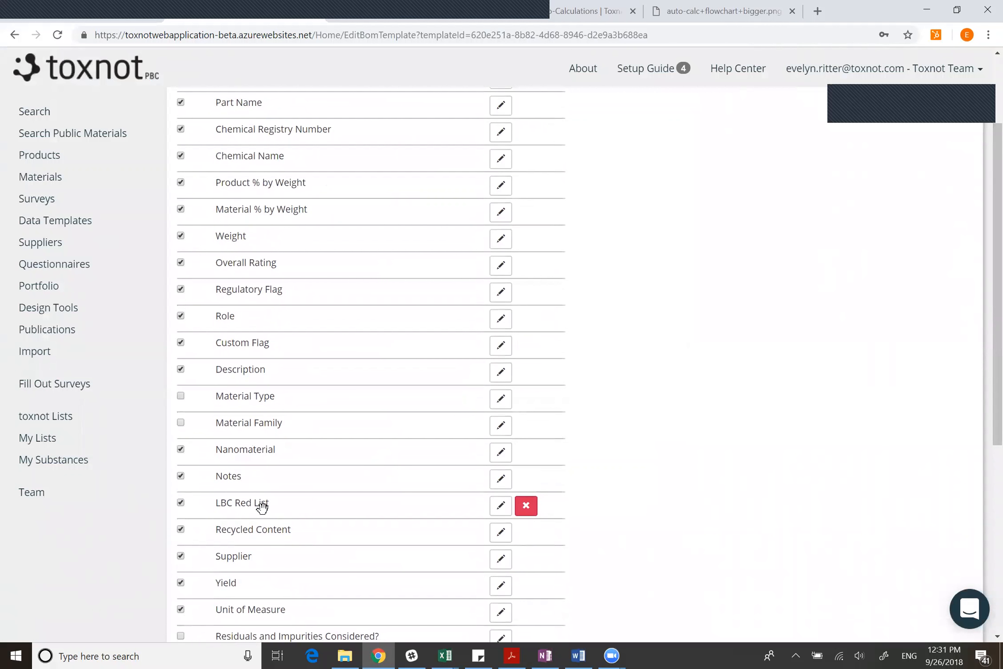
pyautogui.moveTo(262, 506); pyautogui.dragTo(260, 345)
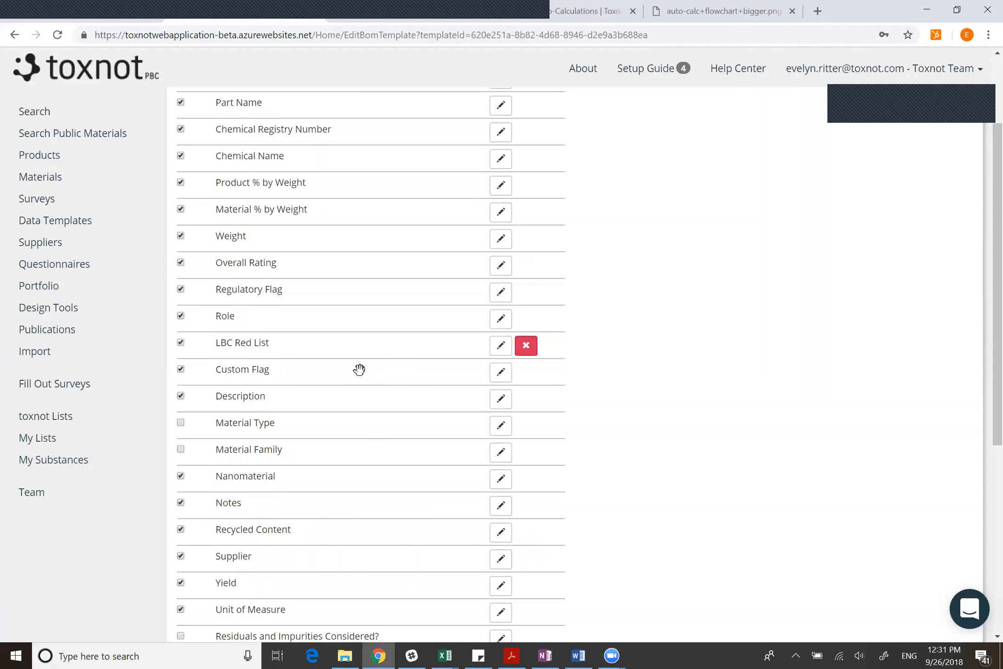
# Add a custom column named "Flame Retardant?" to the template.
pyautogui.scroll(-5, 359, 370)
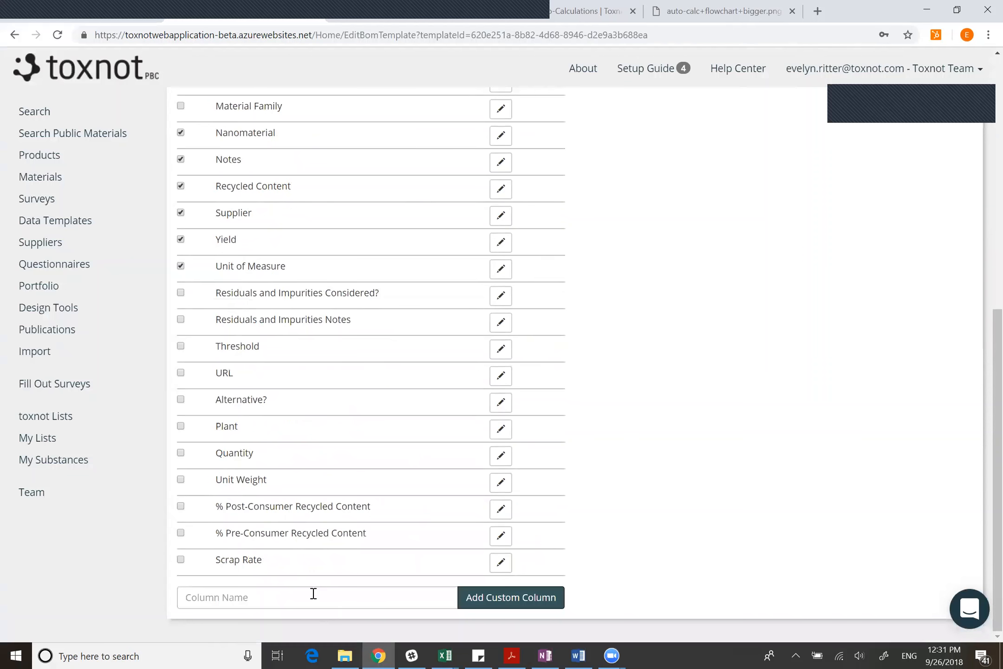
pyautogui.click(313, 594)
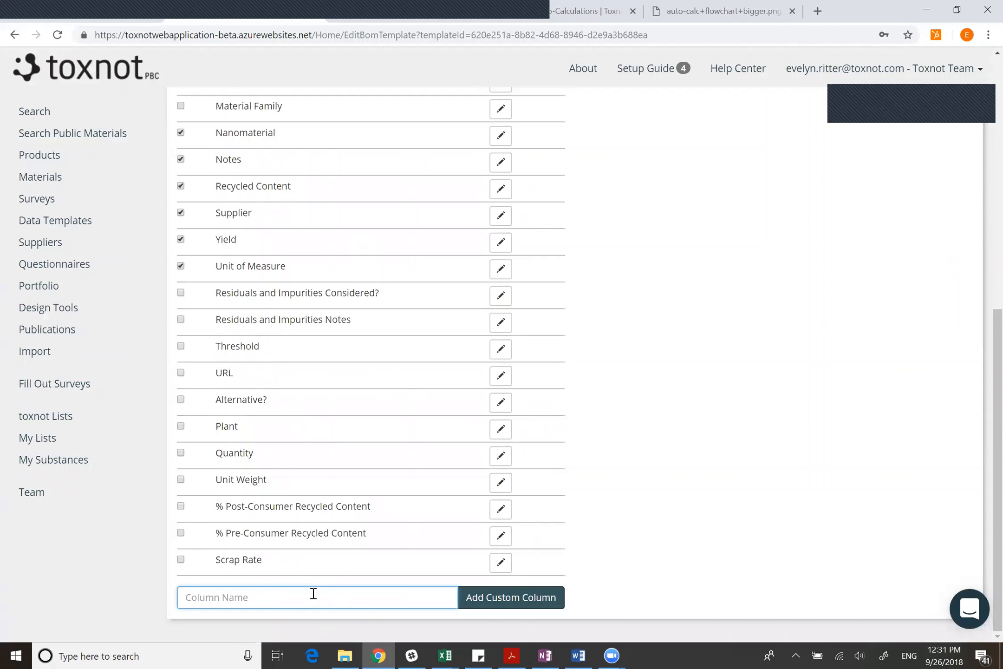
pyautogui.write('D')
pyautogui.press('BackSpace')
pyautogui.write('Su')
pyautogui.press('BackSpace')
pyautogui.press('BackSpace')
pyautogui.write('RE')
pyautogui.press('BackSpace')
pyautogui.write('v')
pyautogui.press('BackSpace')
pyautogui.press('BackSpace')
pyautogui.write('R')
pyautogui.press('BackSpace')
pyautogui.write('Flame Retardant ?')
pyautogui.click(488, 595)
# Give the Flame Retardant? column the predefined values Yes and No, save it, and check its settings.
pyautogui.click(501, 562)
pyautogui.click(331, 322)
pyautogui.click(354, 334)
pyautogui.write('Yes')
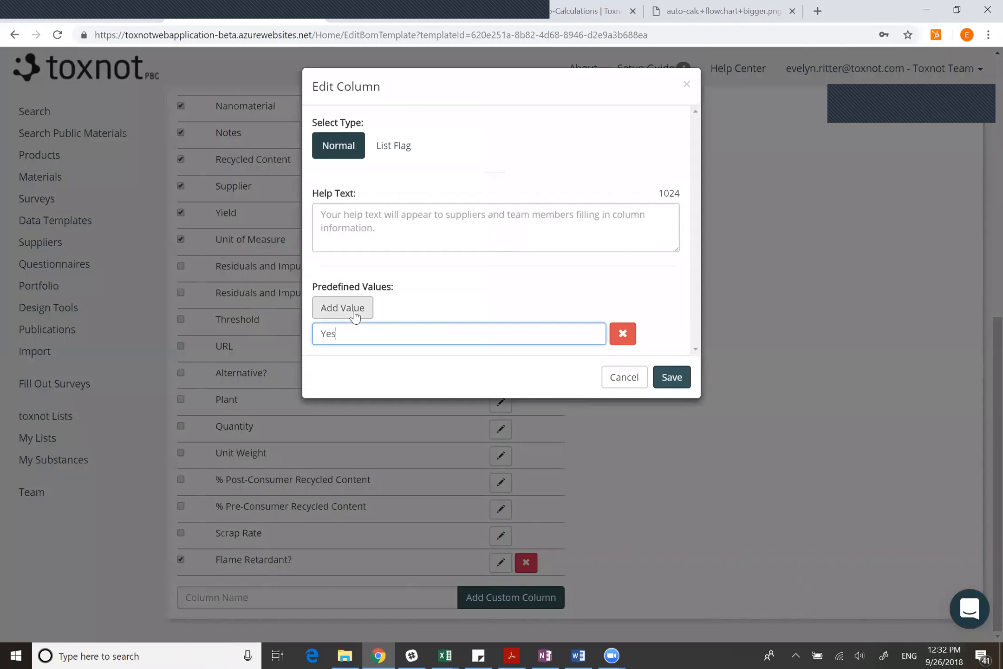
pyautogui.click(352, 310)
pyautogui.click(360, 358)
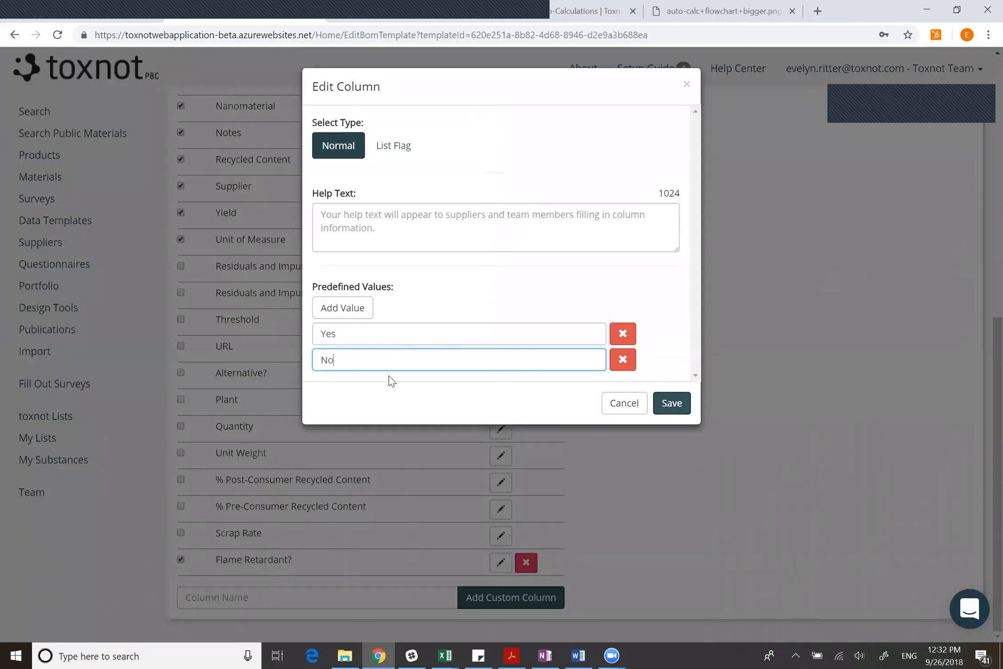
pyautogui.click(681, 407)
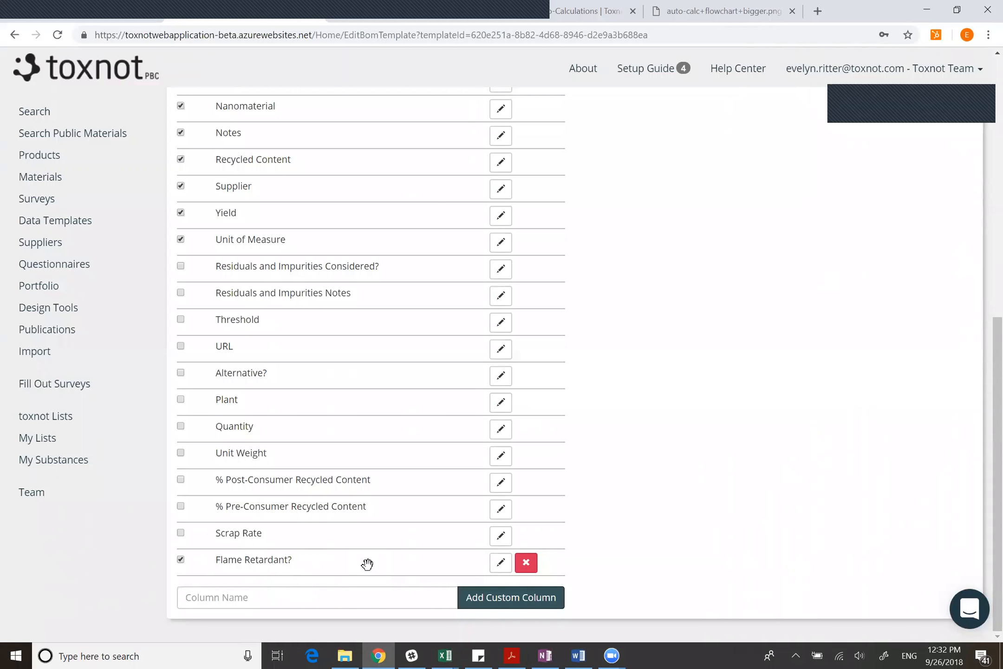
pyautogui.click(500, 563)
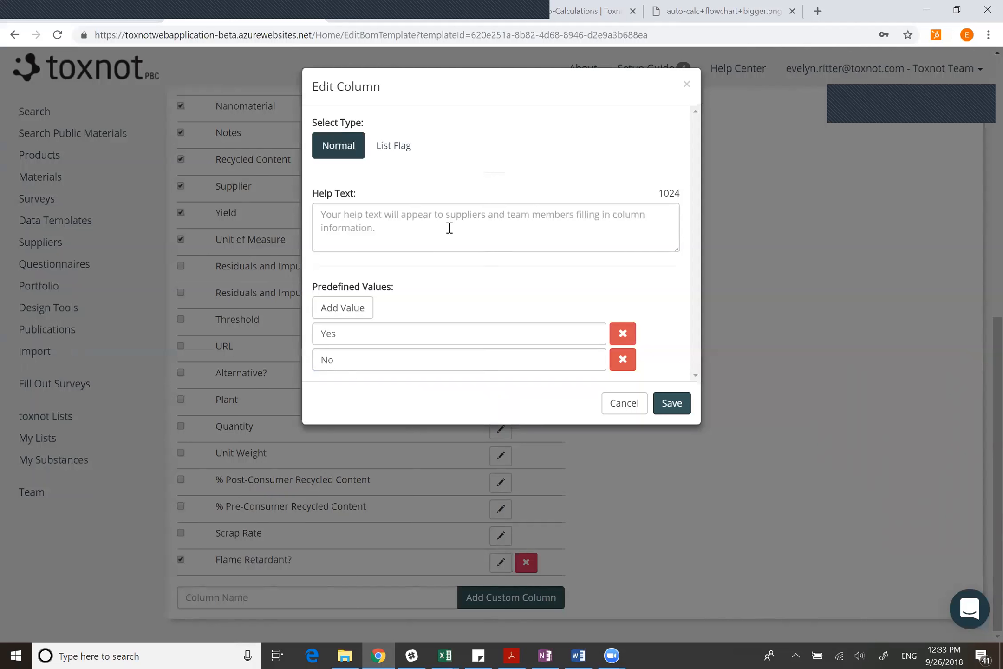
pyautogui.click(664, 404)
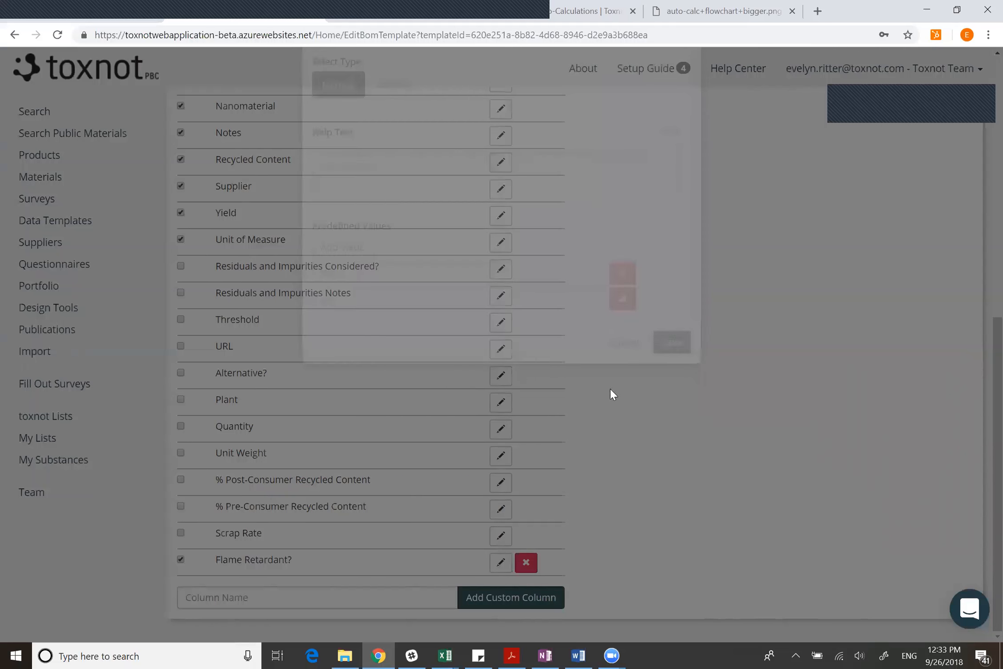
# Reset all products and materials to match the edited column template.
pyautogui.scroll(8, 374, 271)
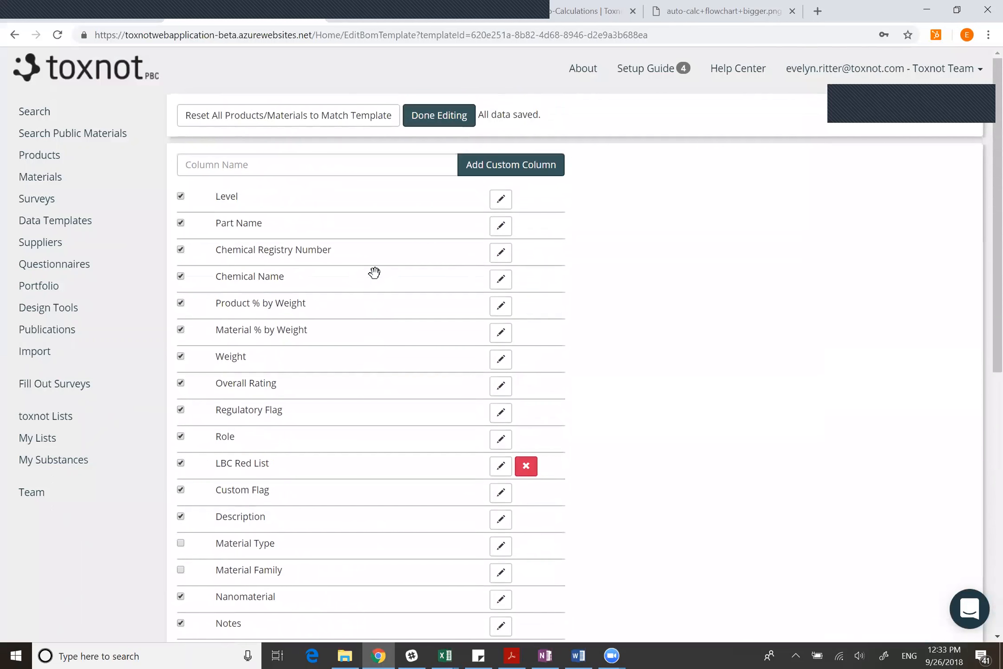
pyautogui.click(333, 112)
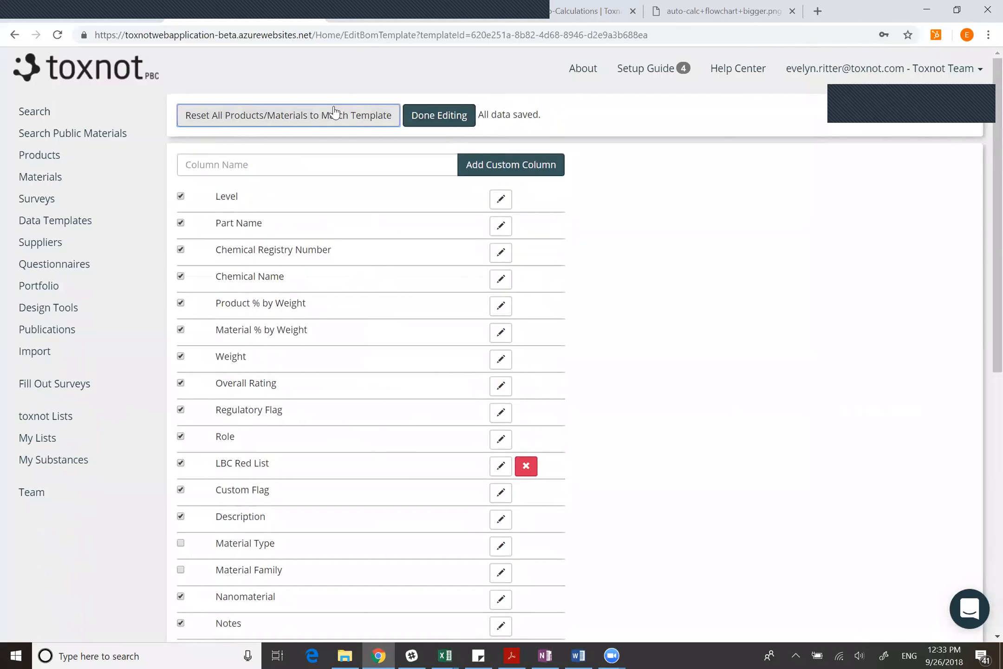
# Open the Small Top Desk product from the product list.
pyautogui.click(675, 169)
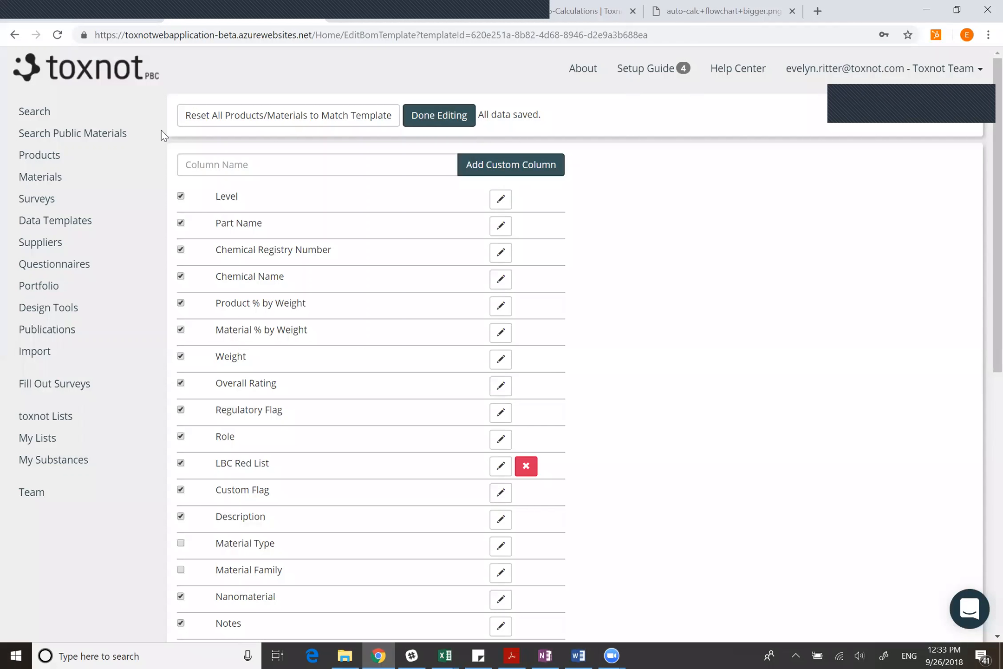
pyautogui.click(53, 155)
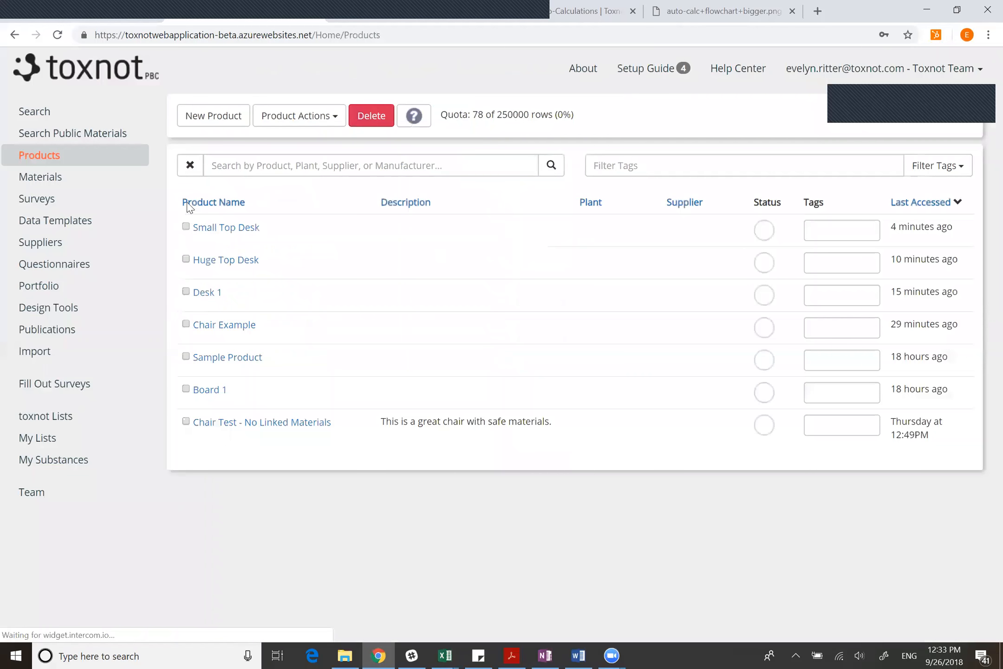
pyautogui.click(214, 227)
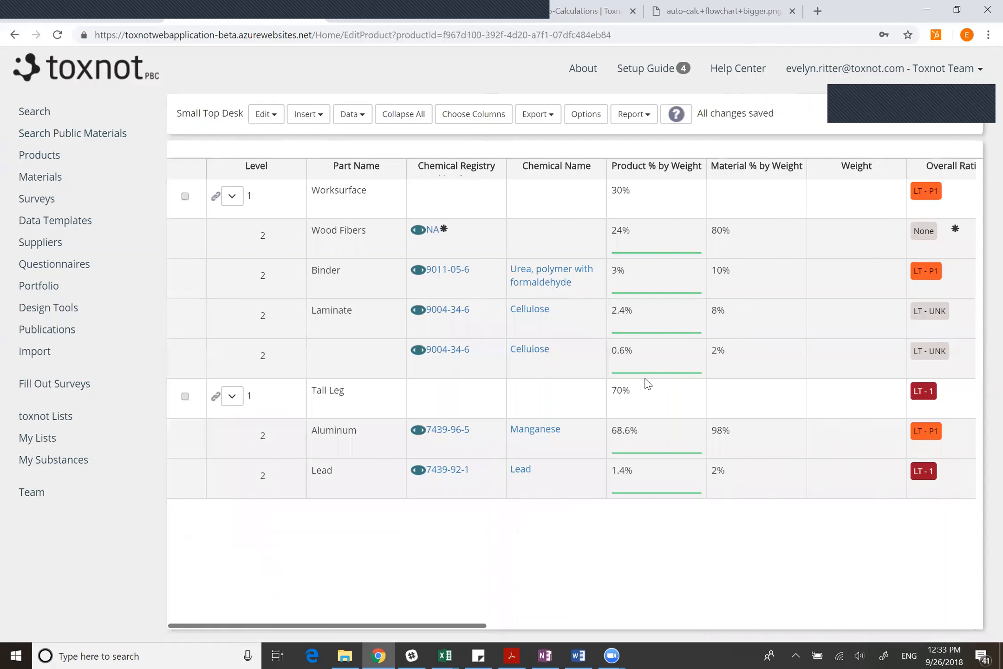
# Check the list details behind the LBC Red List flag on the Binder row, and close them.
pyautogui.moveTo(473, 625); pyautogui.dragTo(677, 633)
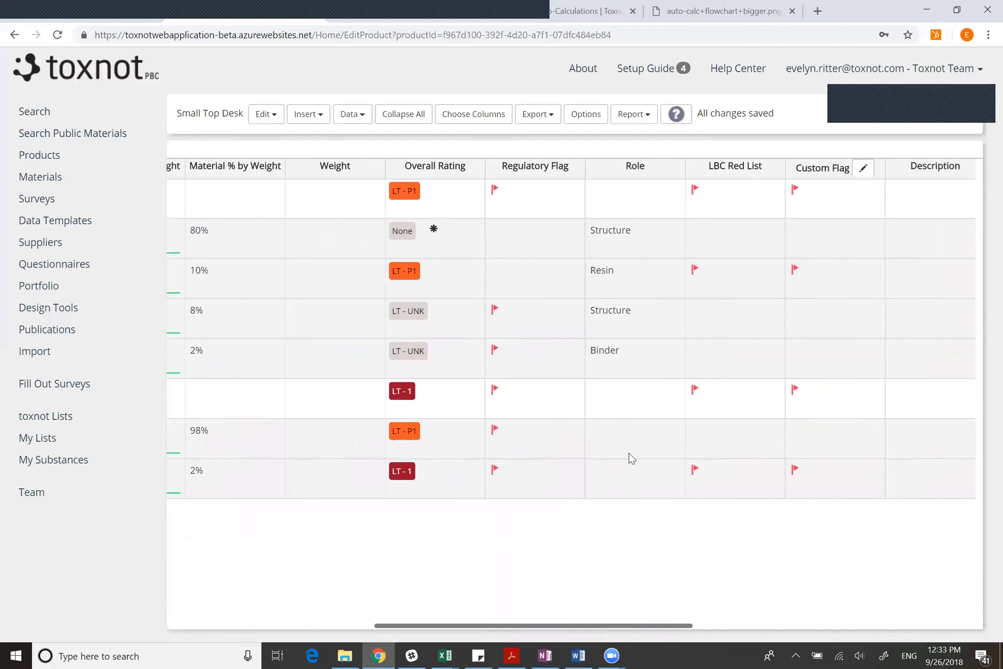
pyautogui.click(696, 271)
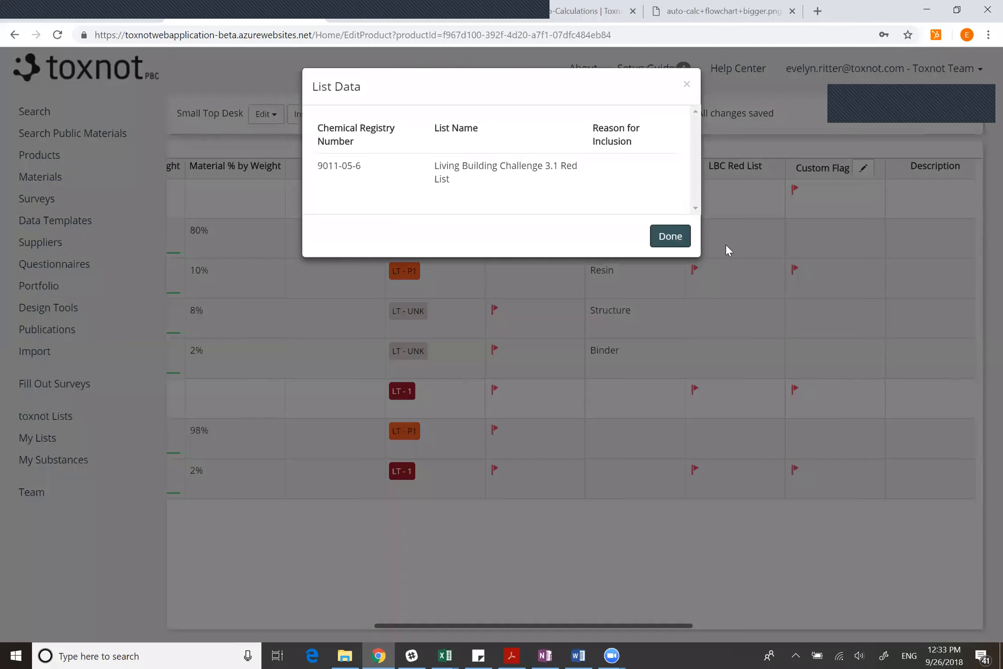
pyautogui.click(670, 236)
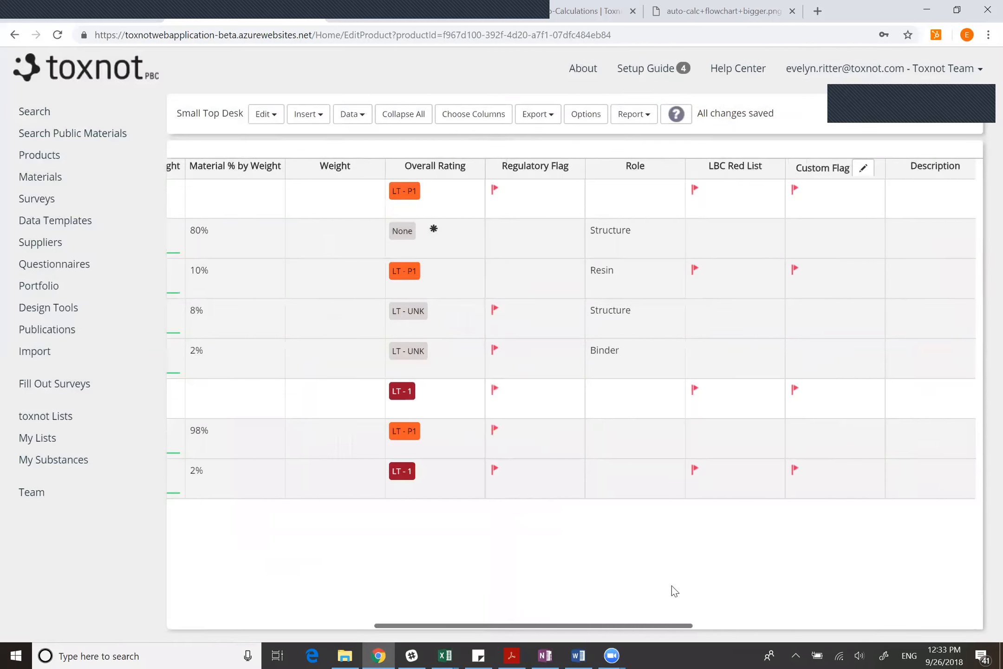
# Set the Flame Retardant? value of the Worksurface row to No.
pyautogui.moveTo(662, 628); pyautogui.dragTo(916, 600)
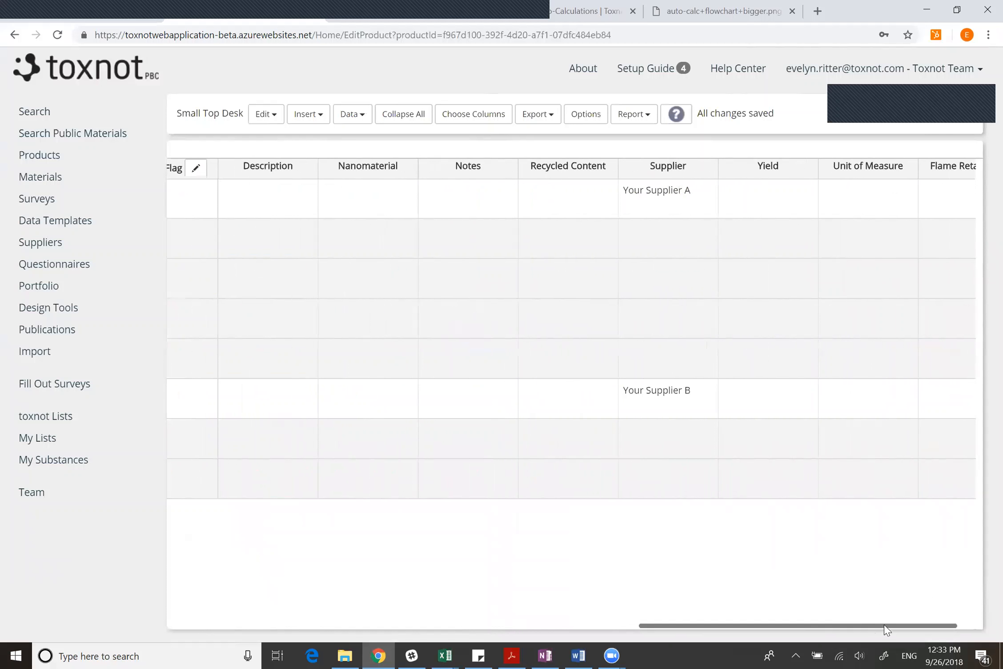
pyautogui.moveTo(868, 627); pyautogui.dragTo(925, 616)
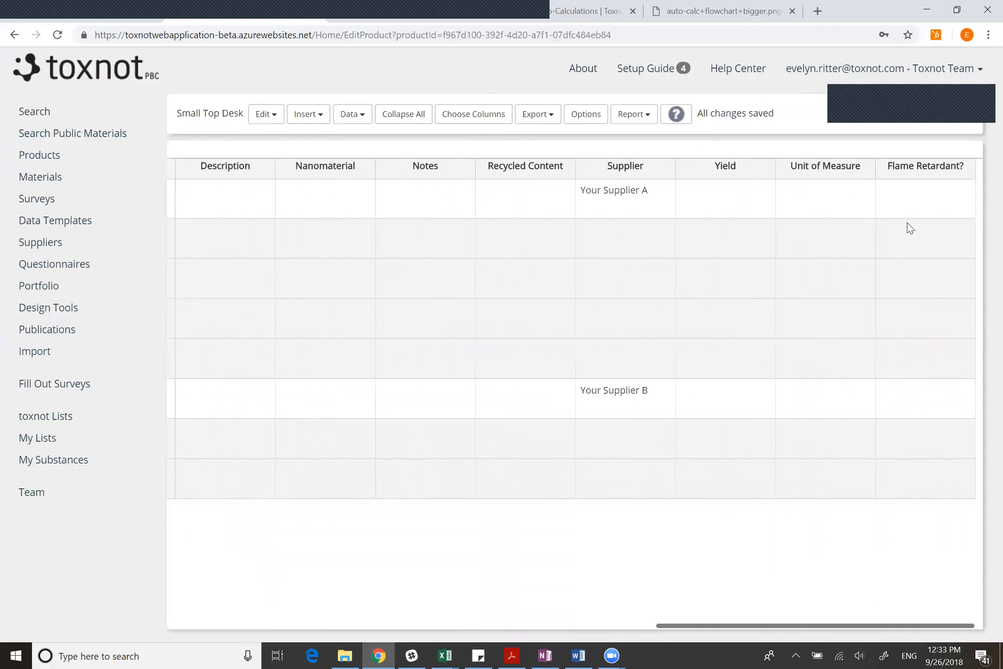
pyautogui.doubleClick(907, 198)
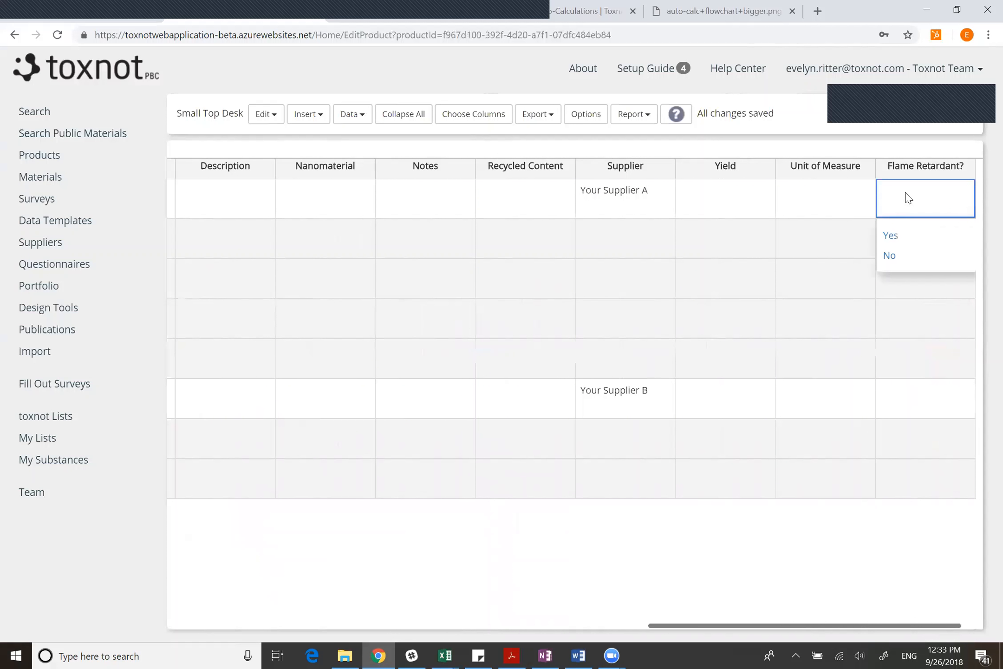
pyautogui.click(890, 257)
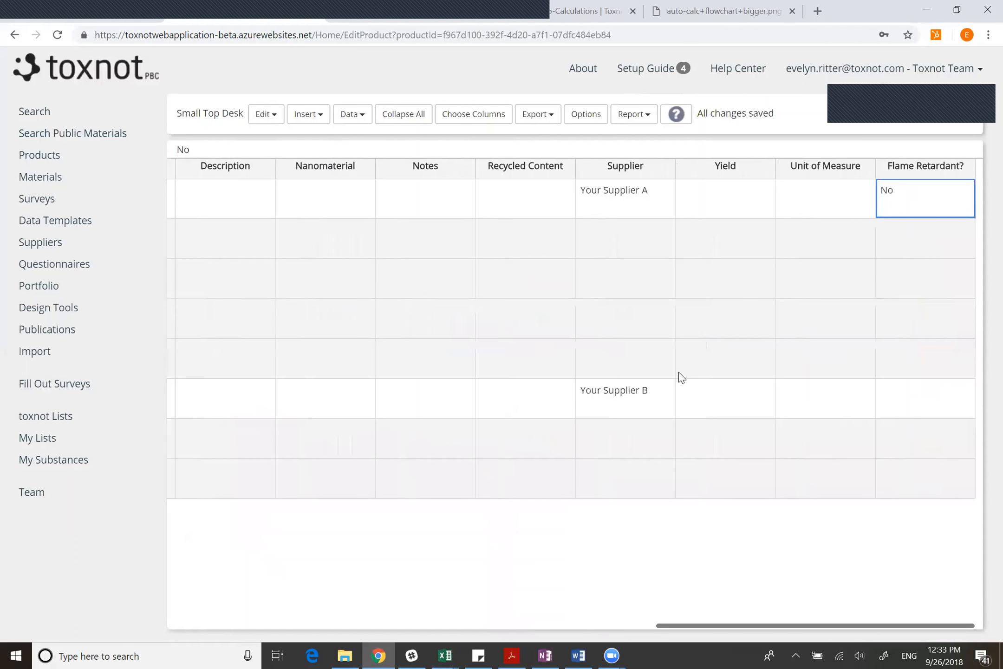